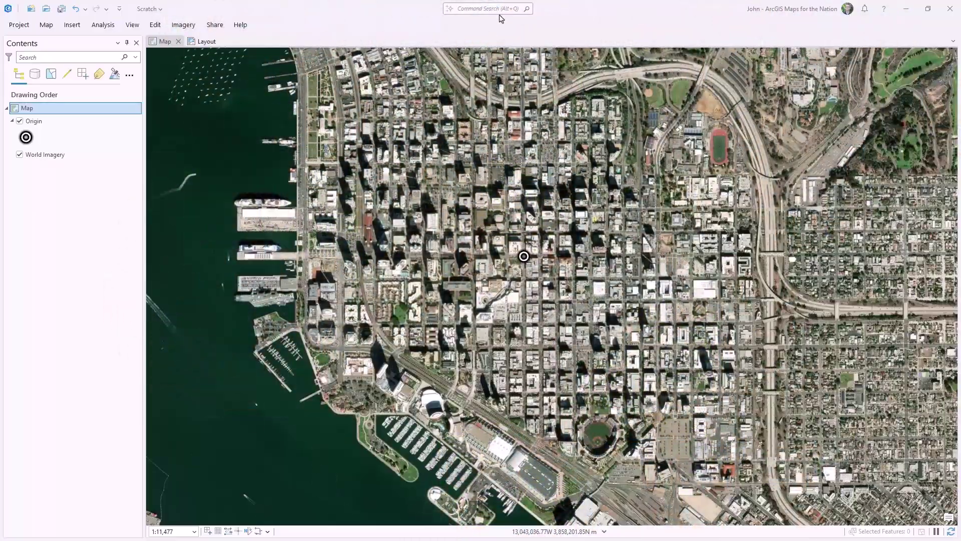
Open the command search above the downtown San Diego imagery map.
{"action": "left_click", "coordinate": [504, 8]}
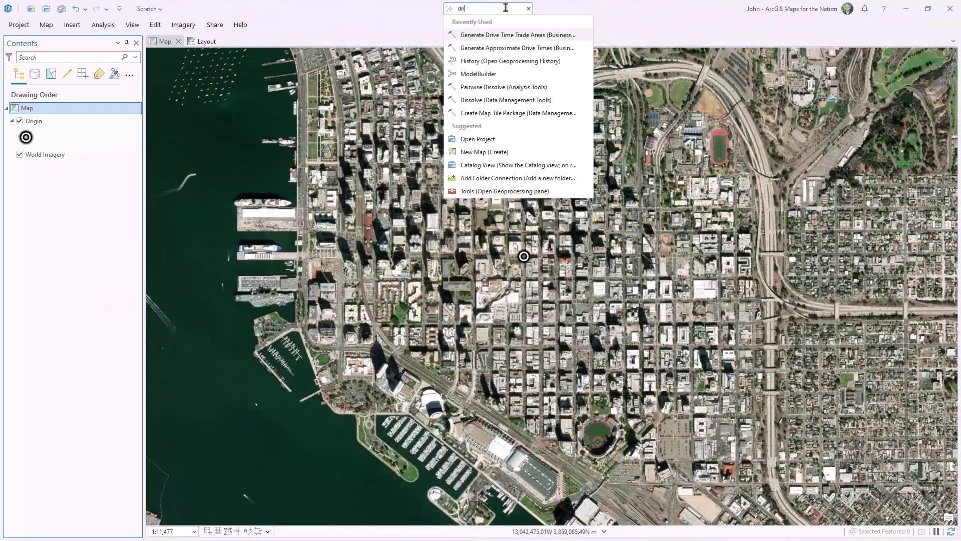
Open Generate Drive Time Trade Areas with Origin as input and Walking Time as distance type.
{"action": "type", "text": "drive time"}
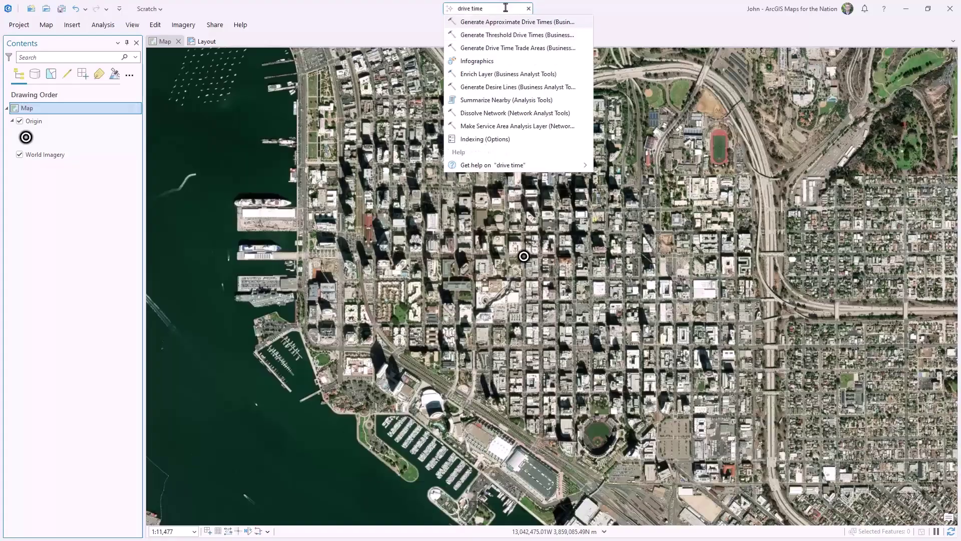
{"action": "left_click", "coordinate": [524, 48]}
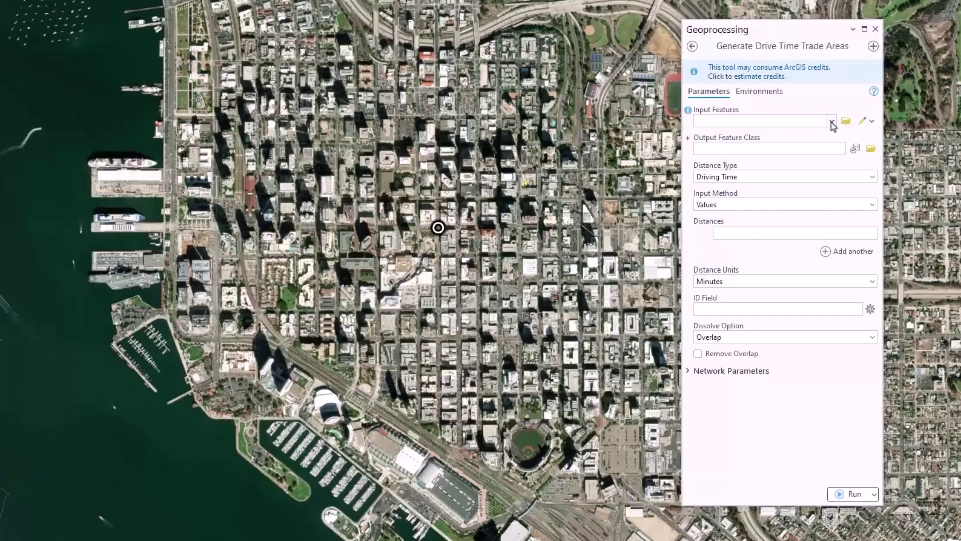
{"action": "left_click", "coordinate": [833, 124]}
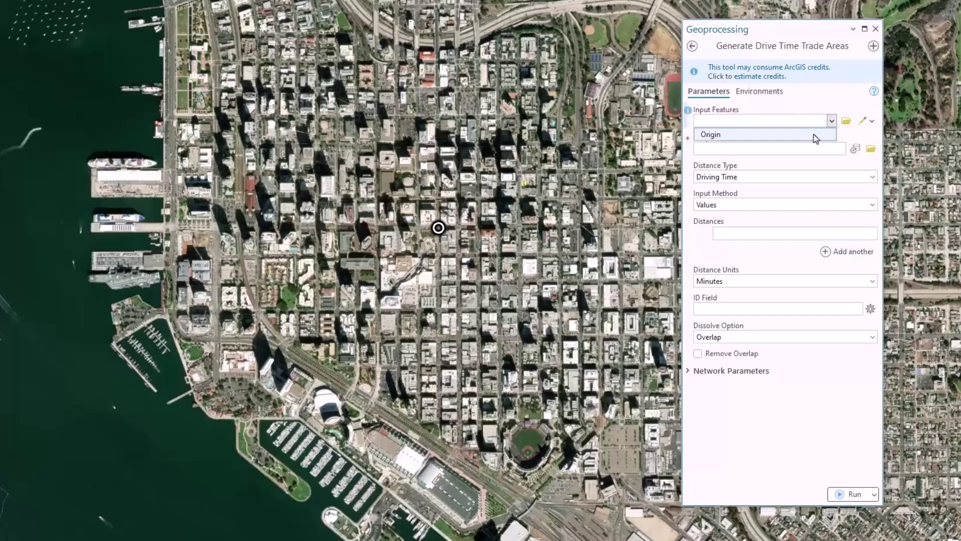
{"action": "left_click", "coordinate": [817, 133]}
{"action": "left_click", "coordinate": [872, 177]}
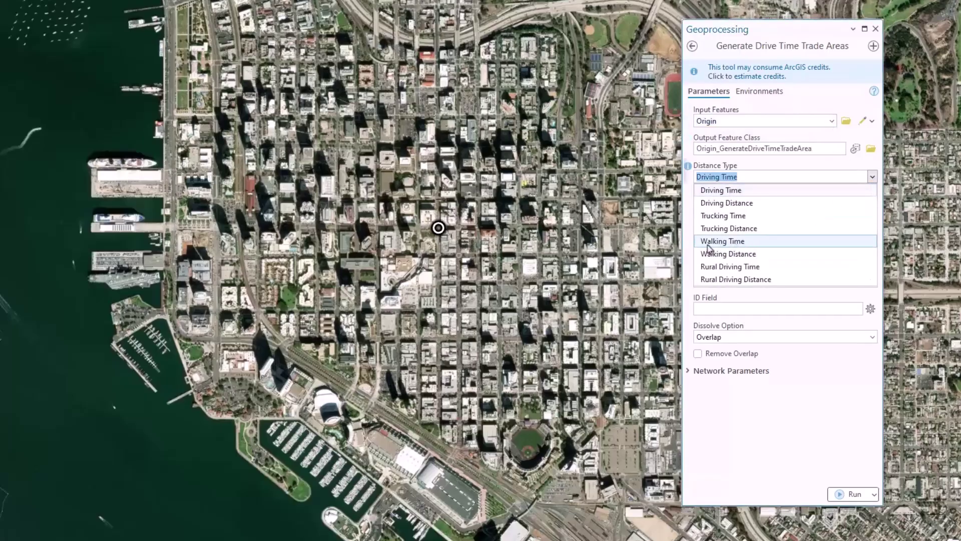
{"action": "left_click", "coordinate": [709, 245]}
Enter walking distances of 10, 20 and 30 minutes and run the tool.
{"action": "left_click", "coordinate": [852, 235]}
{"action": "type", "text": "10"}
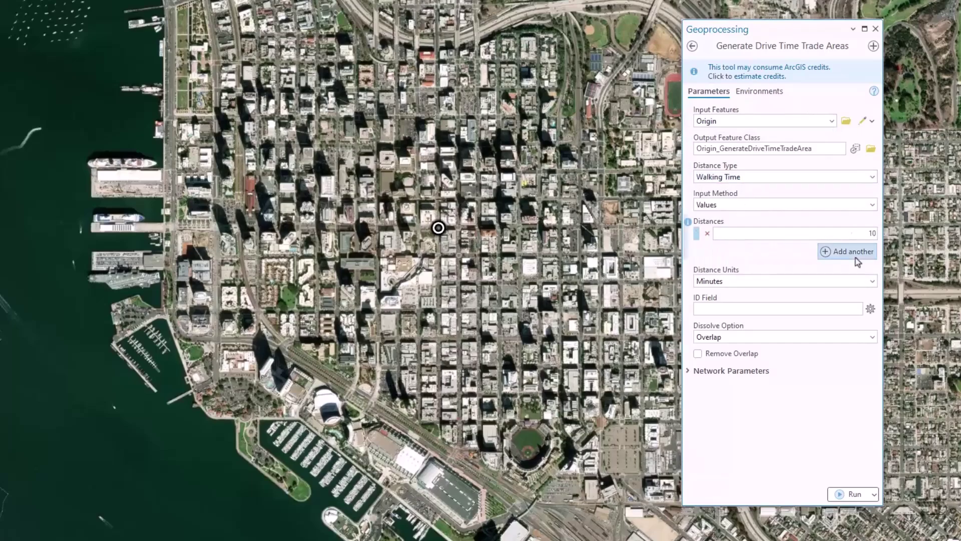
{"action": "left_click", "coordinate": [855, 256]}
{"action": "type", "text": "20"}
{"action": "left_click", "coordinate": [856, 258]}
{"action": "type", "text": "30"}
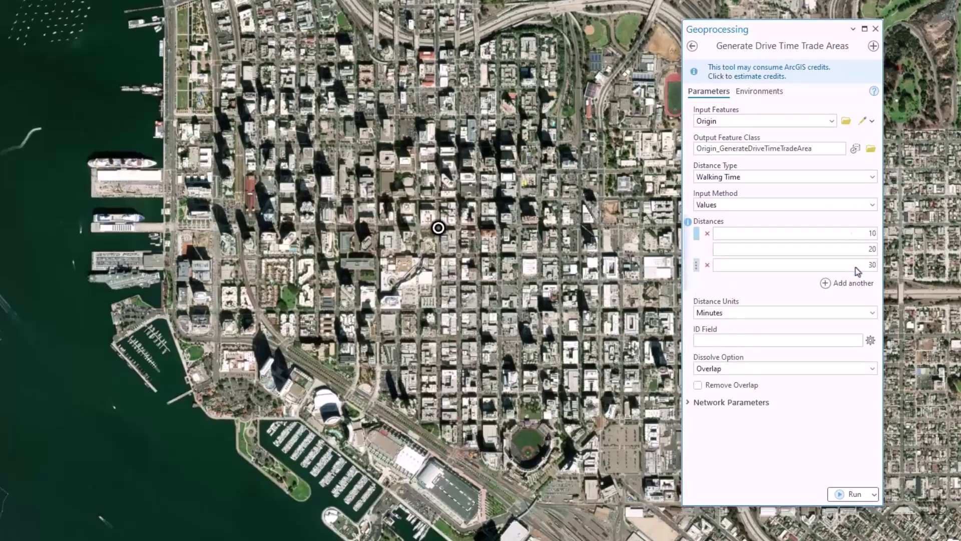
{"action": "left_click", "coordinate": [849, 494]}
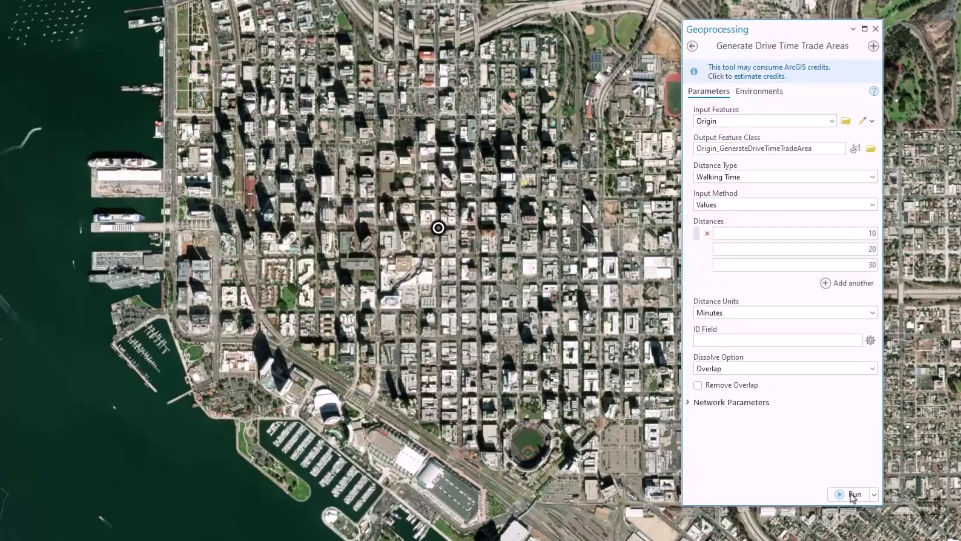
Close the drive-time tool, zoom out, and show the layout with the Share tab open.
{"action": "left_click", "coordinate": [876, 28]}
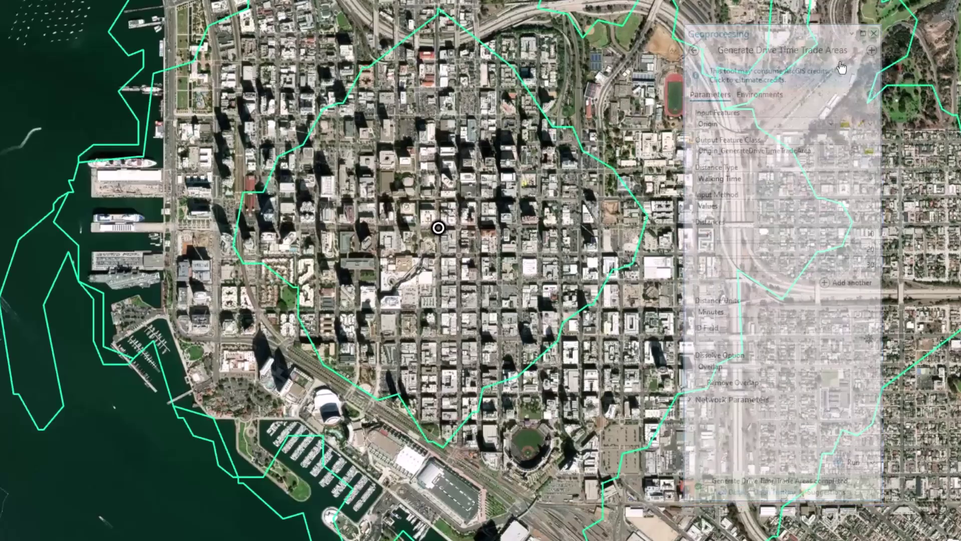
{"action": "scroll", "coordinate": [468, 217], "scroll_direction": "down", "scroll_amount": 3}
{"action": "scroll", "coordinate": [468, 216], "scroll_direction": "down", "scroll_amount": 3}
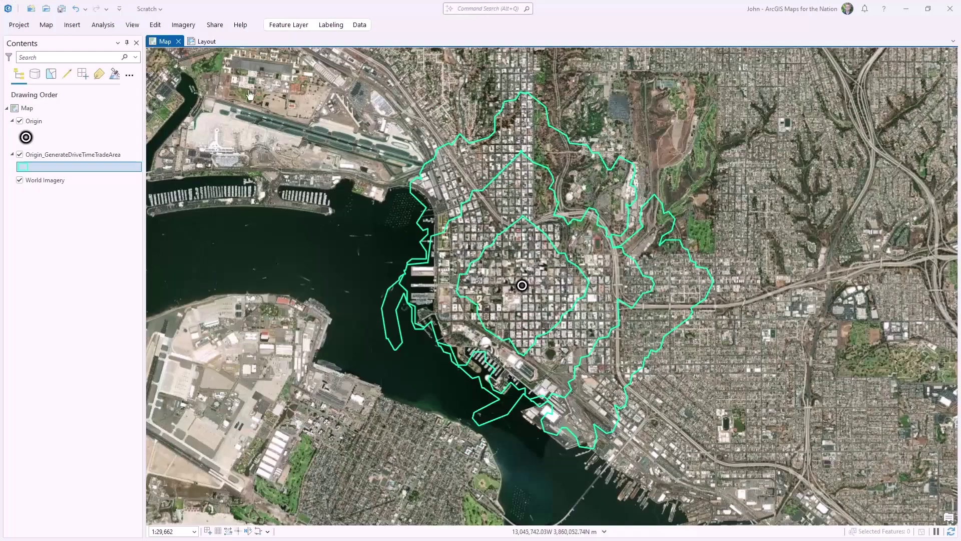
{"action": "left_click", "coordinate": [205, 41]}
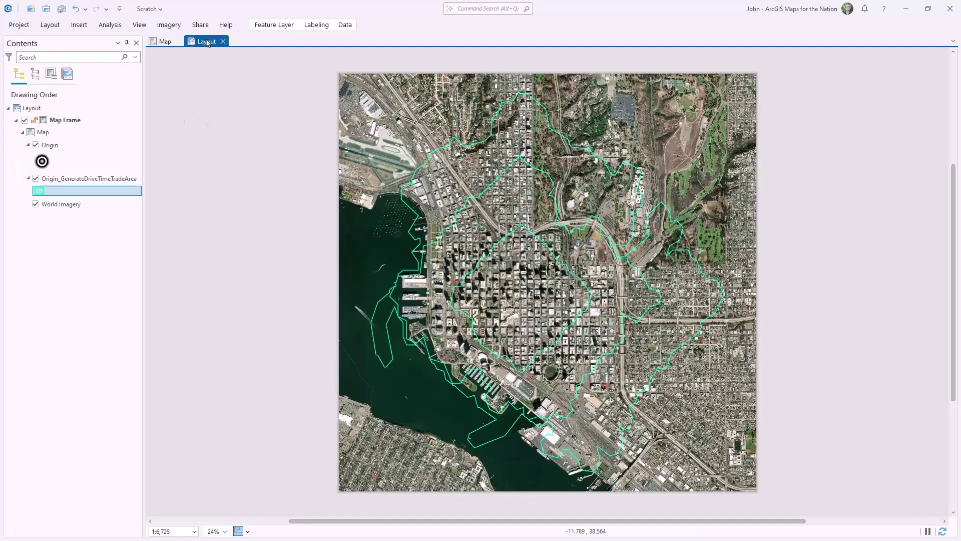
{"action": "left_click", "coordinate": [200, 25]}
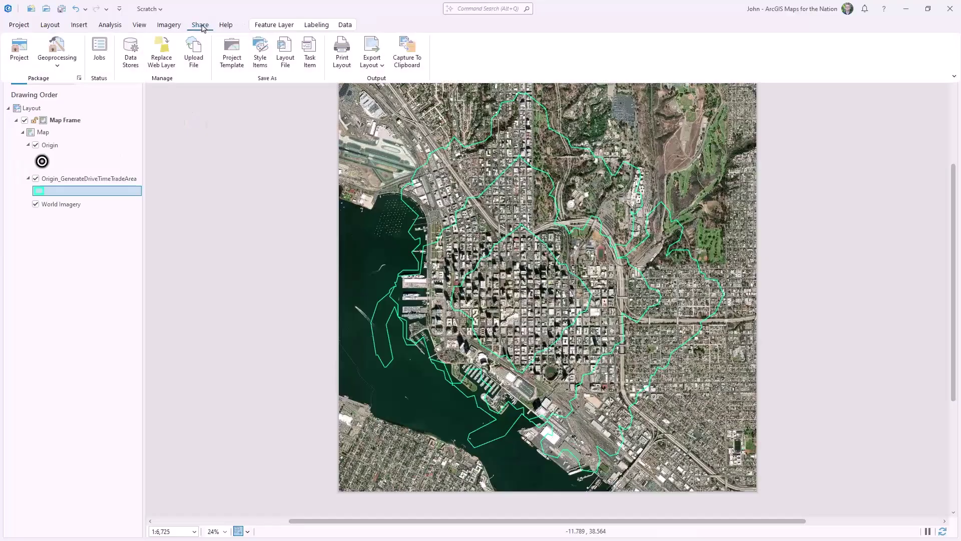
Export the layout as SD_poly.jpg with a world file.
{"action": "left_click", "coordinate": [372, 53]}
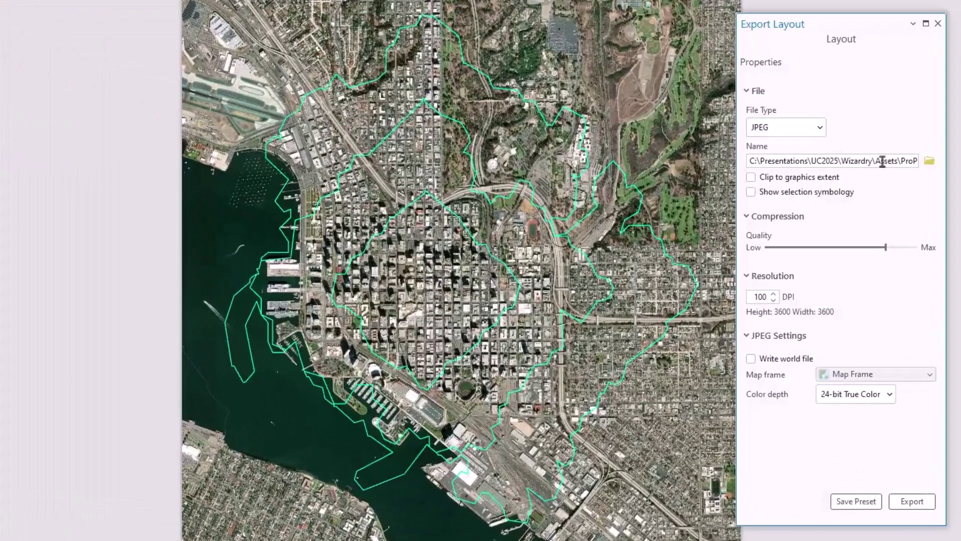
{"action": "left_click_drag", "start_coordinate": [874, 174], "coordinate": [889, 174]}
{"action": "type", "text": "SD_poly.jı"}
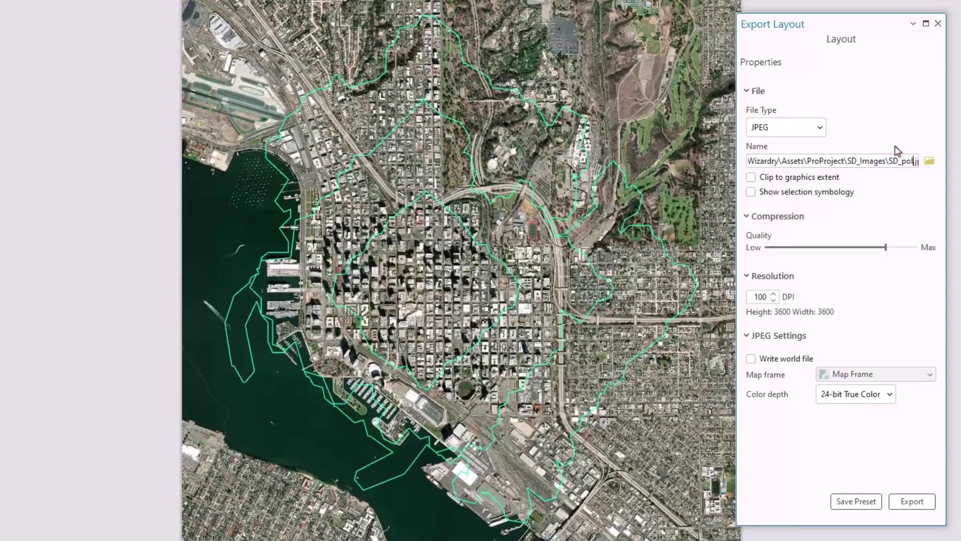
{"action": "left_click", "coordinate": [751, 359]}
{"action": "left_click", "coordinate": [914, 501]}
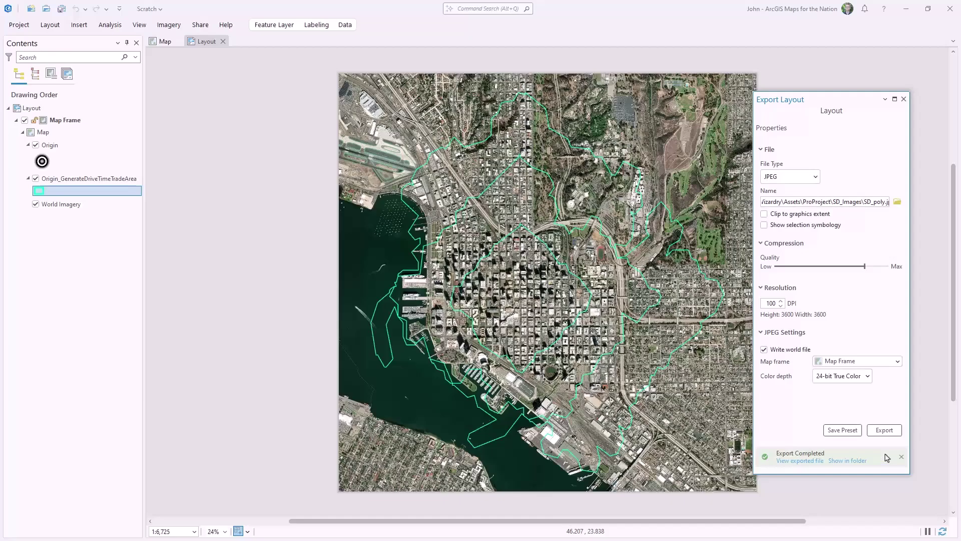
Hide the trade-area polygons and export the layout again as SD.jpg.
{"action": "left_click", "coordinate": [36, 178]}
{"action": "left_click_drag", "start_coordinate": [871, 204], "coordinate": [886, 204]}
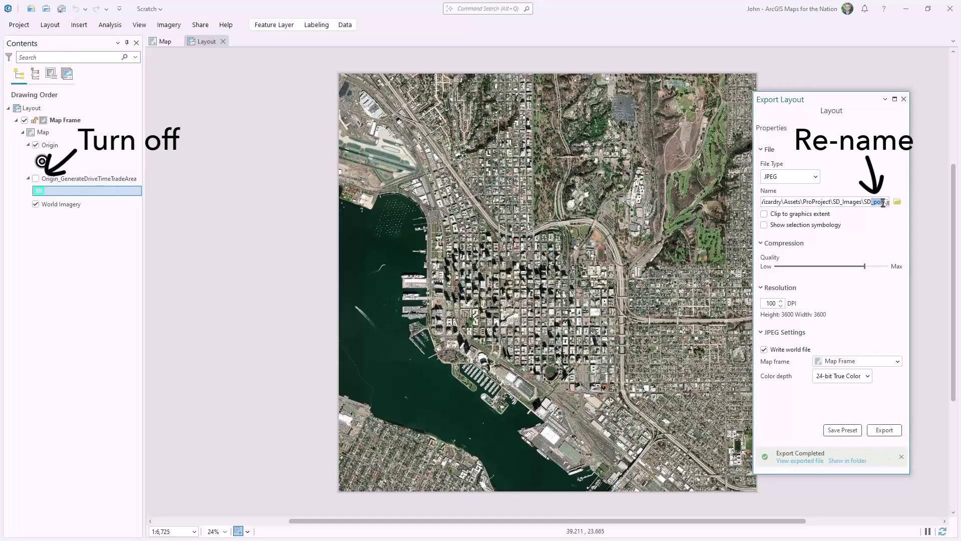
{"action": "key", "text": "BackSpace"}
{"action": "left_click", "coordinate": [885, 431]}
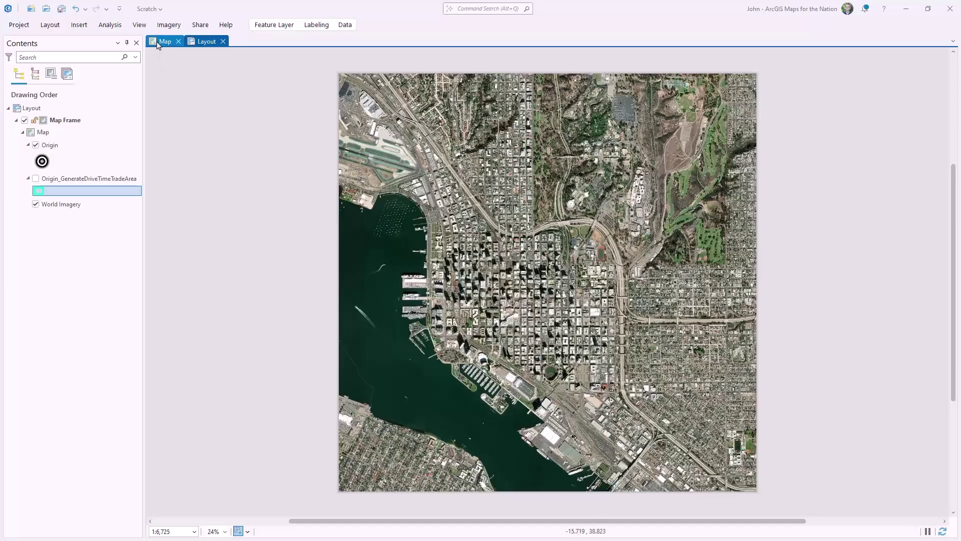
Add SD_poly.jpg from the SD_Images folder to the map and check its alignment.
{"action": "left_click", "coordinate": [160, 42]}
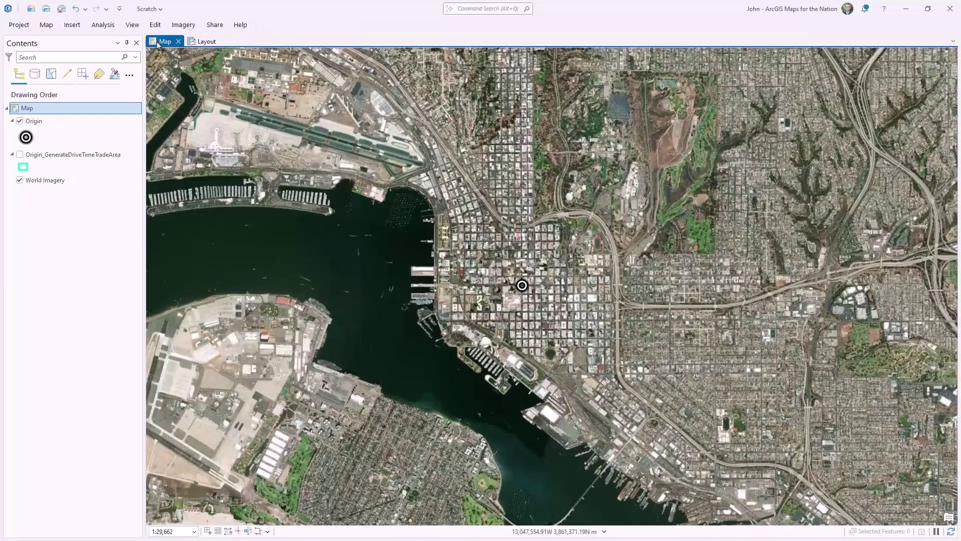
{"action": "left_click_drag", "start_coordinate": [0, 137], "coordinate": [607, 103]}
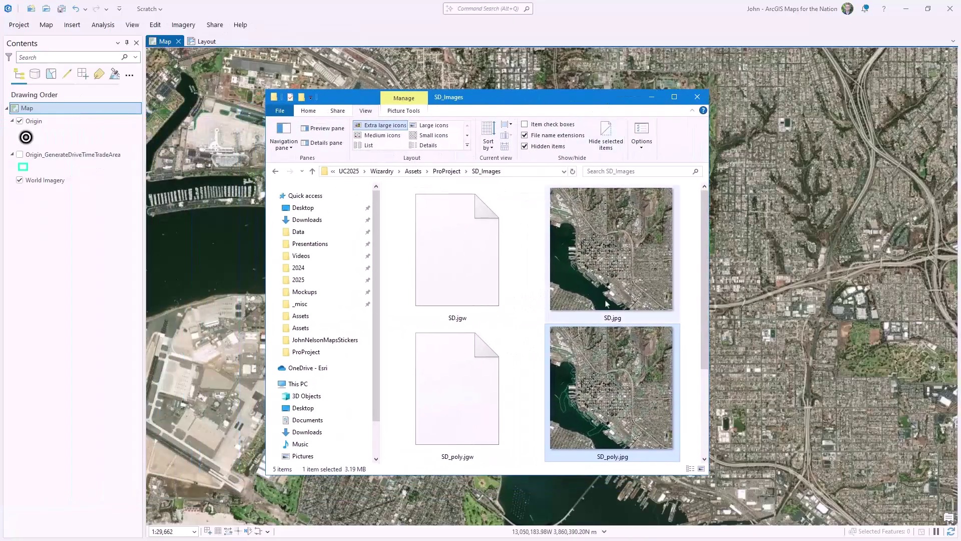
{"action": "left_click_drag", "start_coordinate": [604, 387], "coordinate": [59, 184]}
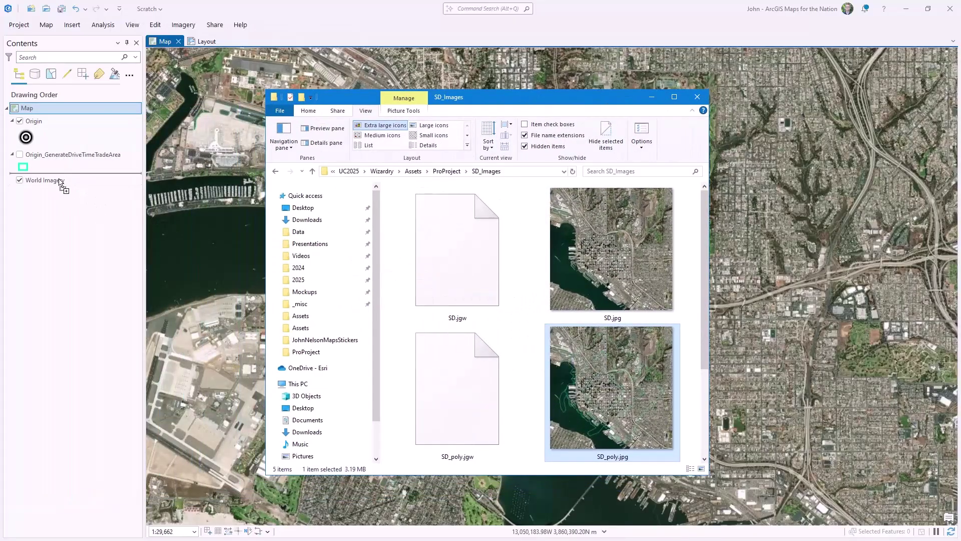
{"action": "left_click", "coordinate": [20, 180]}
{"action": "left_click", "coordinate": [20, 180]}
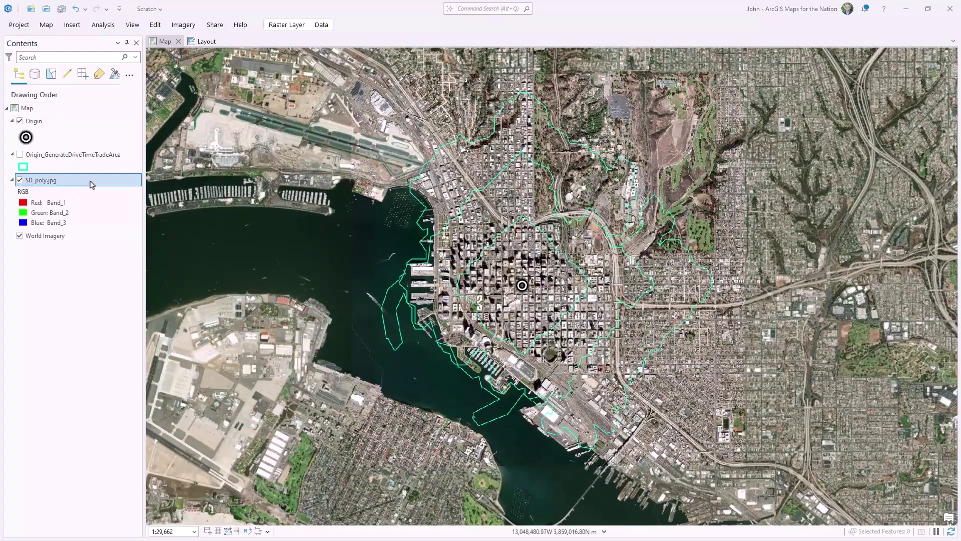
Open Multiple Ring Buffer with Origin as the input features.
{"action": "left_click", "coordinate": [500, 8]}
{"action": "type", "text": "buffer"}
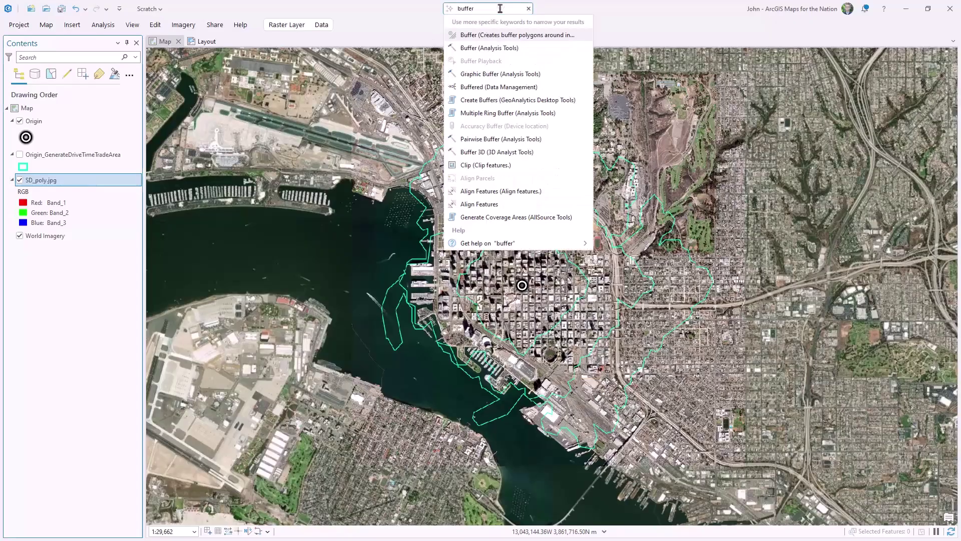
{"action": "key", "text": "Down"}
{"action": "key", "text": "Down"}
{"action": "key", "text": "Down"}
{"action": "key", "text": "Down"}
{"action": "key", "text": "Down"}
{"action": "key", "text": "Down"}
{"action": "key", "text": "Return"}
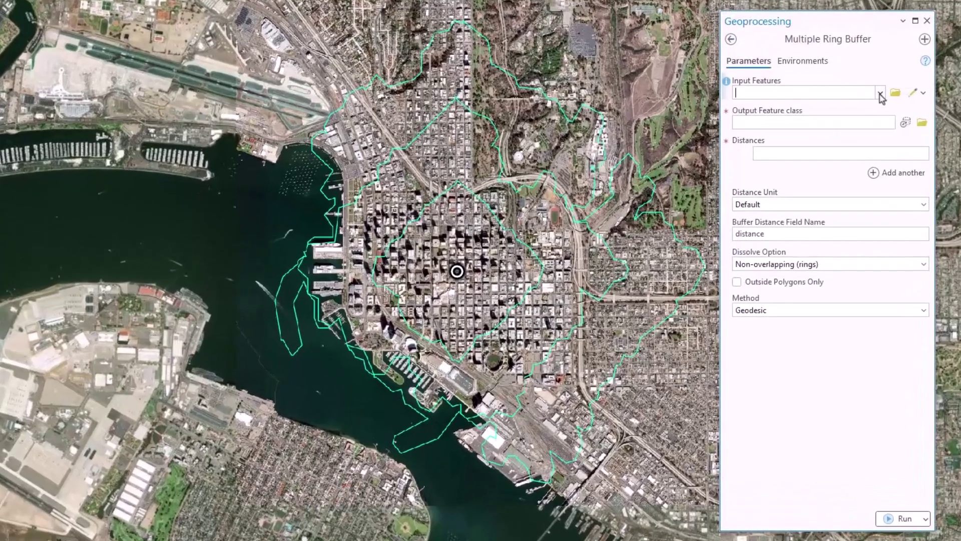
{"action": "left_click", "coordinate": [873, 104]}
{"action": "left_click", "coordinate": [869, 122]}
Create overlapping buffer rings at 0.5, 1 and 1.5 miles around Origin.
{"action": "left_click", "coordinate": [894, 154]}
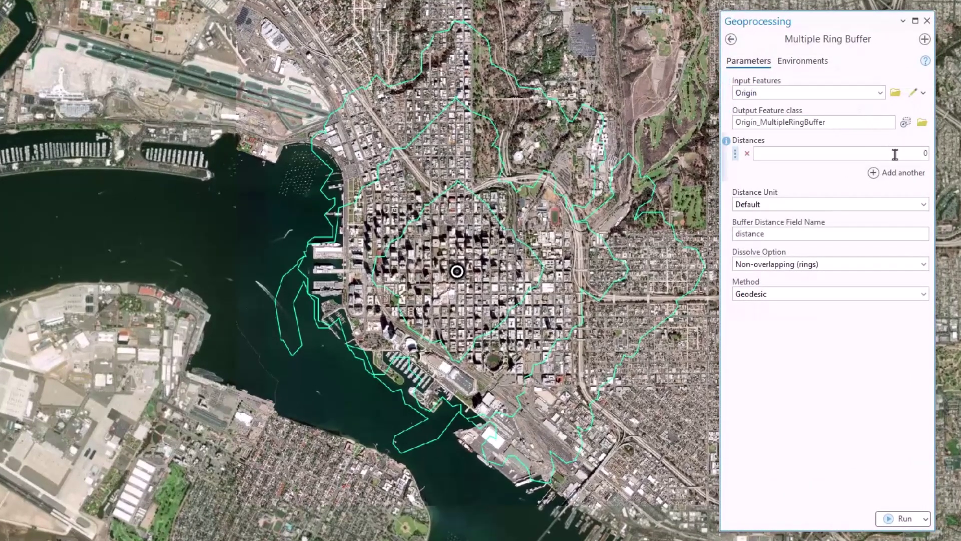
{"action": "type", "text": ".5"}
{"action": "left_click", "coordinate": [891, 173]}
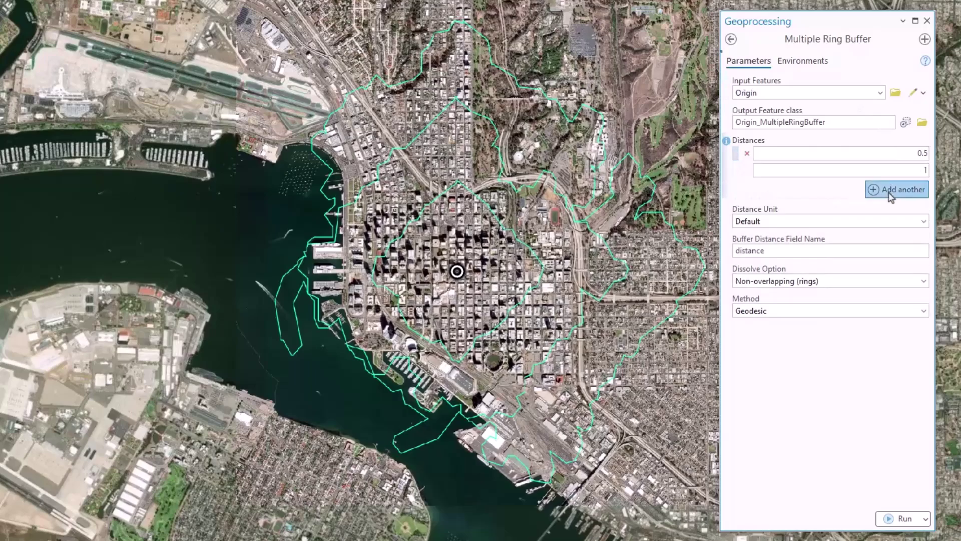
{"action": "left_click", "coordinate": [896, 189]}
{"action": "type", "text": "1.5"}
{"action": "left_click", "coordinate": [924, 239]}
{"action": "left_click", "coordinate": [924, 243]}
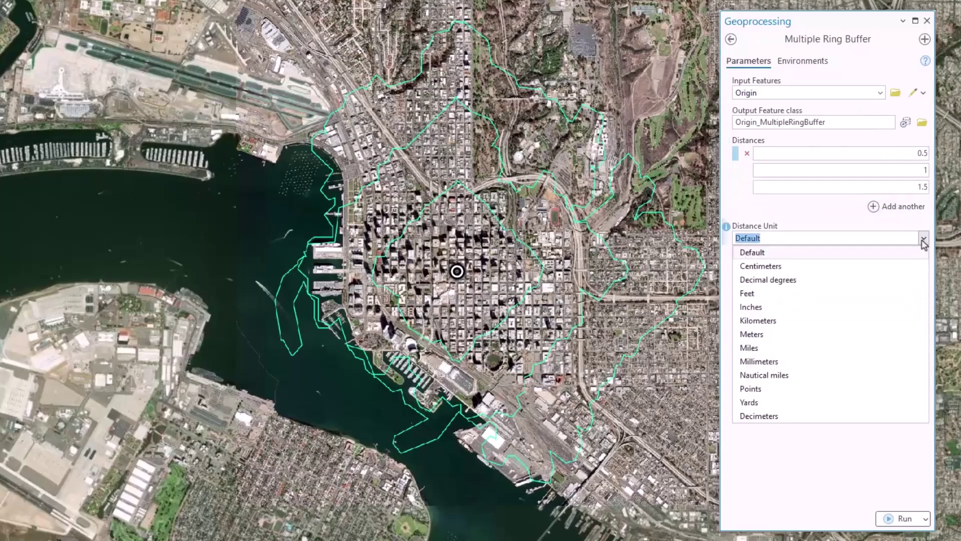
{"action": "left_click", "coordinate": [827, 349]}
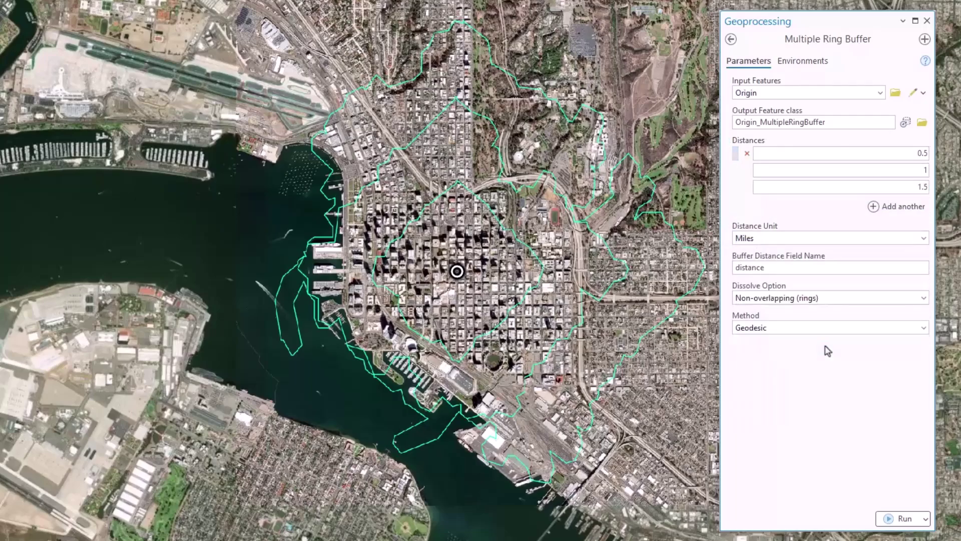
{"action": "left_click", "coordinate": [924, 298]}
{"action": "left_click", "coordinate": [893, 326]}
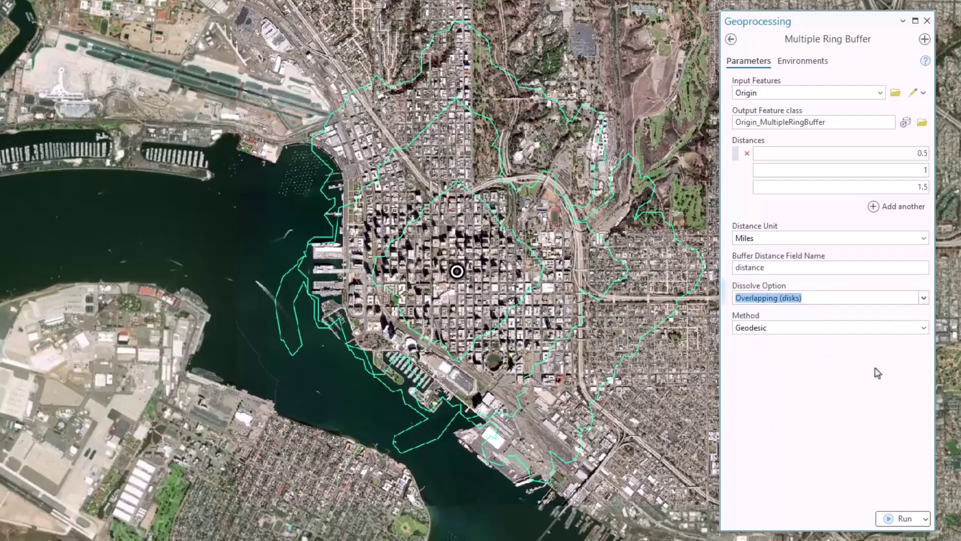
{"action": "left_click", "coordinate": [902, 519]}
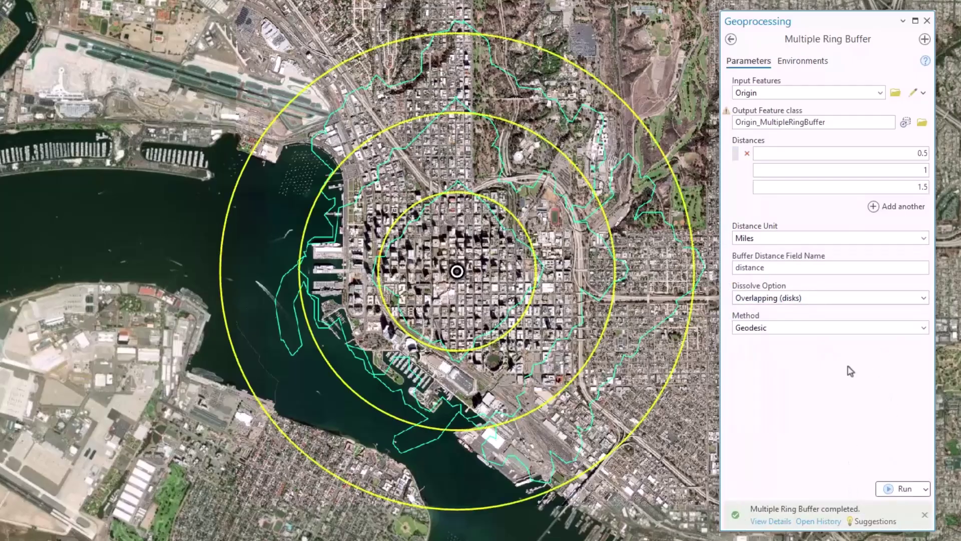
{"action": "left_click", "coordinate": [928, 21]}
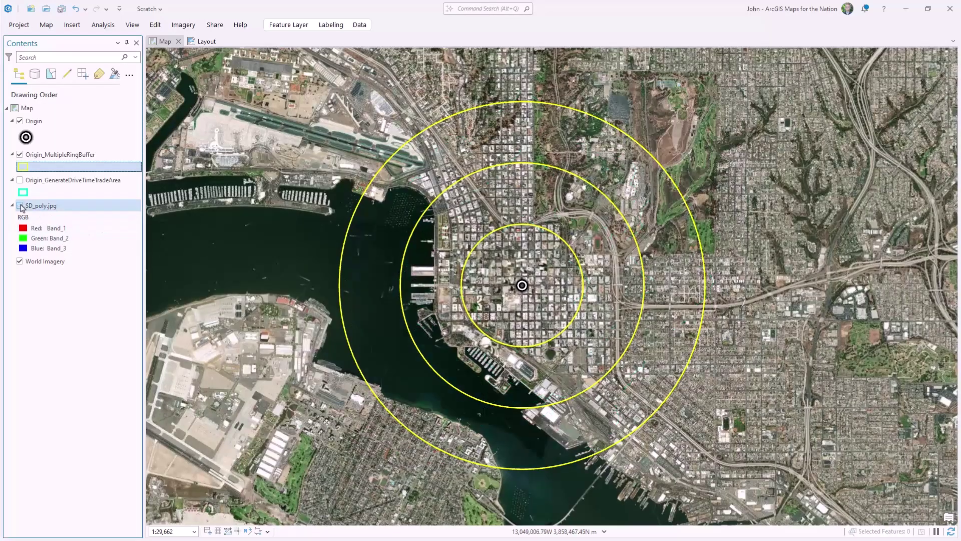
Show and select the SD_poly.jpg layer, then bring up the Imagery tools.
{"action": "left_click", "coordinate": [20, 206]}
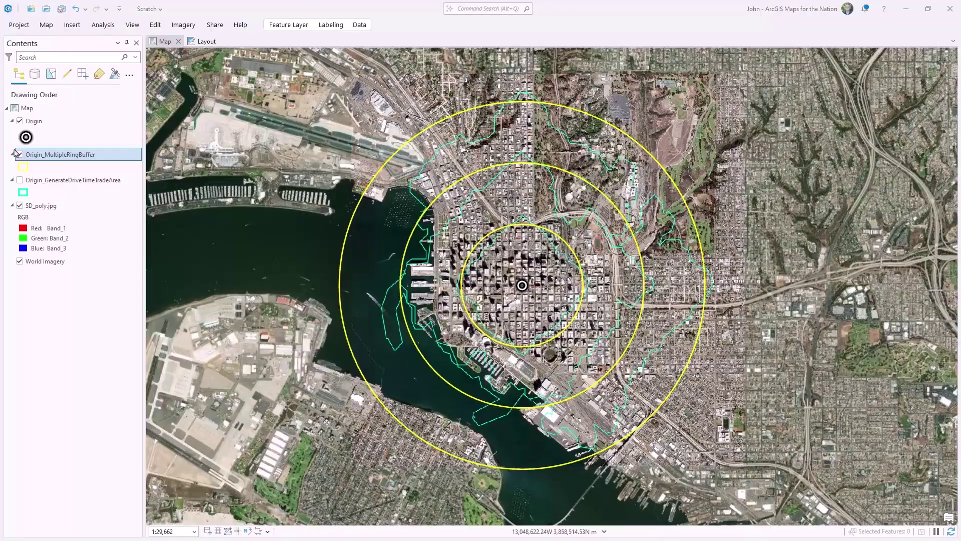
{"action": "left_click", "coordinate": [73, 206]}
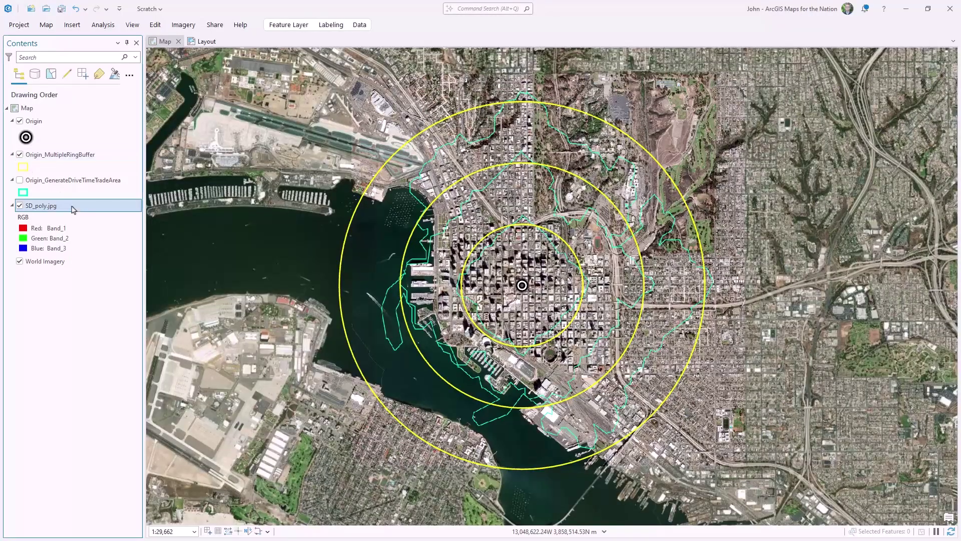
{"action": "left_click", "coordinate": [178, 26]}
Start georeferencing SD_poly.jpg and tie the inner teal outlines to the inner rings.
{"action": "left_click", "coordinate": [79, 50]}
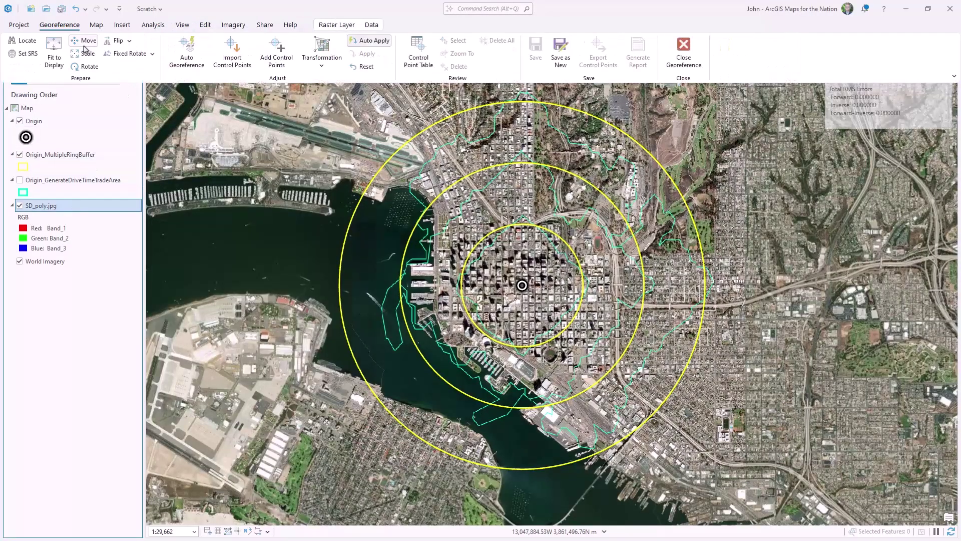
{"action": "left_click", "coordinate": [283, 8]}
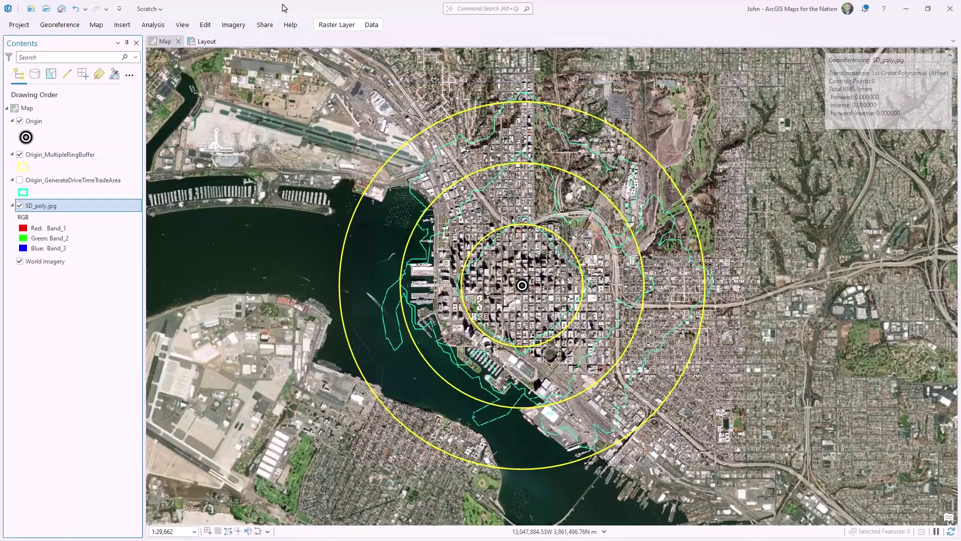
{"action": "left_click", "coordinate": [509, 225]}
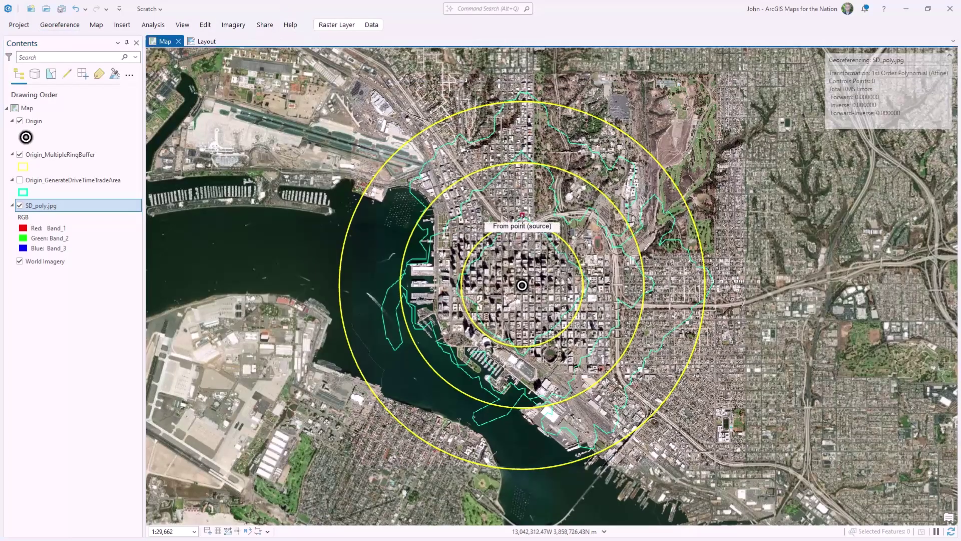
{"action": "left_click", "coordinate": [523, 225]}
{"action": "left_click", "coordinate": [523, 364]}
{"action": "left_click", "coordinate": [522, 347]}
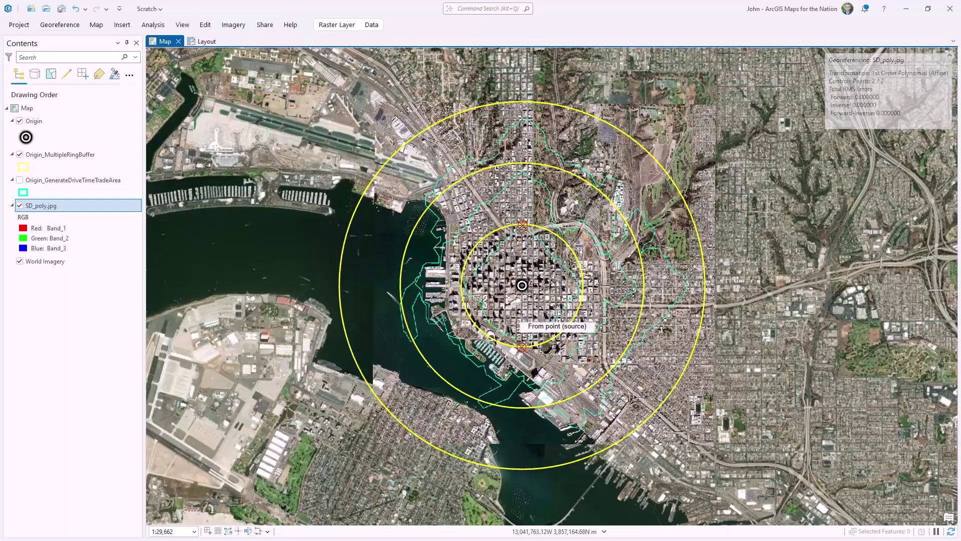
{"action": "left_click", "coordinate": [567, 325]}
{"action": "left_click", "coordinate": [560, 250]}
{"action": "left_click", "coordinate": [567, 246]}
{"action": "left_click", "coordinate": [480, 324]}
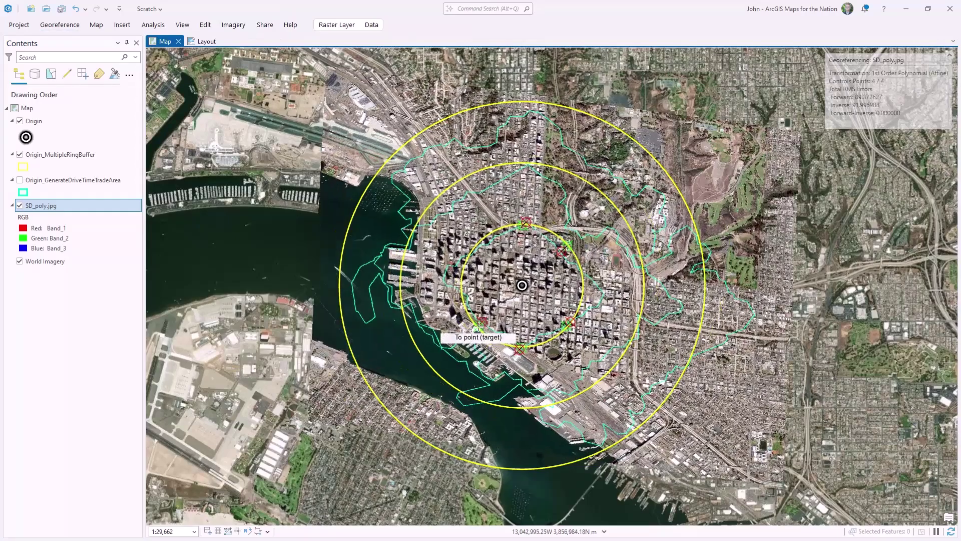
{"action": "left_click", "coordinate": [479, 325]}
{"action": "left_click", "coordinate": [439, 283]}
{"action": "left_click", "coordinate": [460, 284]}
{"action": "left_click", "coordinate": [598, 290]}
{"action": "left_click", "coordinate": [584, 287]}
{"action": "left_click", "coordinate": [461, 220]}
{"action": "left_click", "coordinate": [438, 195]}
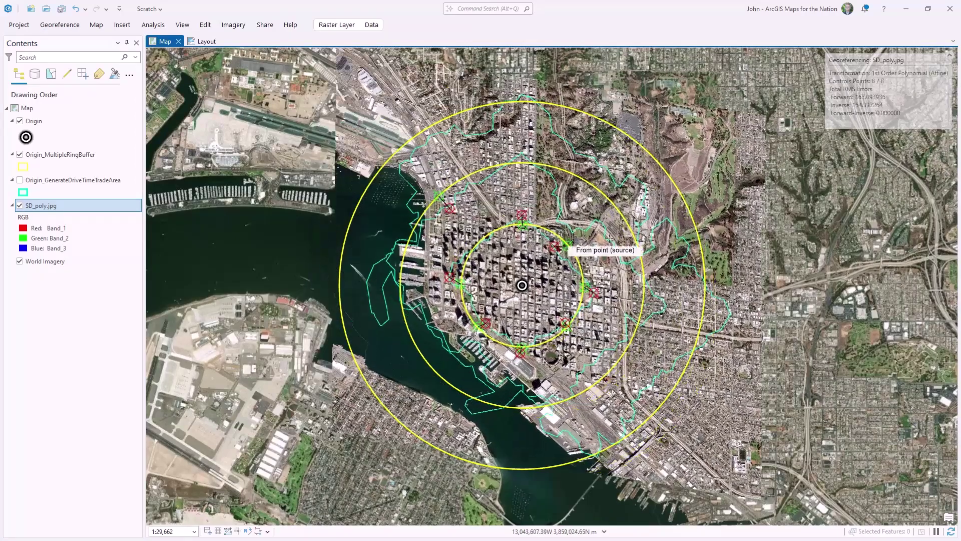
{"action": "left_click", "coordinate": [612, 225]}
{"action": "left_click", "coordinate": [624, 218]}
Add control points pinning the middle and outermost outlines to the middle and outer rings.
{"action": "left_click", "coordinate": [527, 148]}
{"action": "left_click", "coordinate": [528, 163]}
{"action": "left_click", "coordinate": [570, 390]}
{"action": "left_click", "coordinate": [579, 393]}
{"action": "left_click", "coordinate": [594, 364]}
{"action": "left_click", "coordinate": [607, 372]}
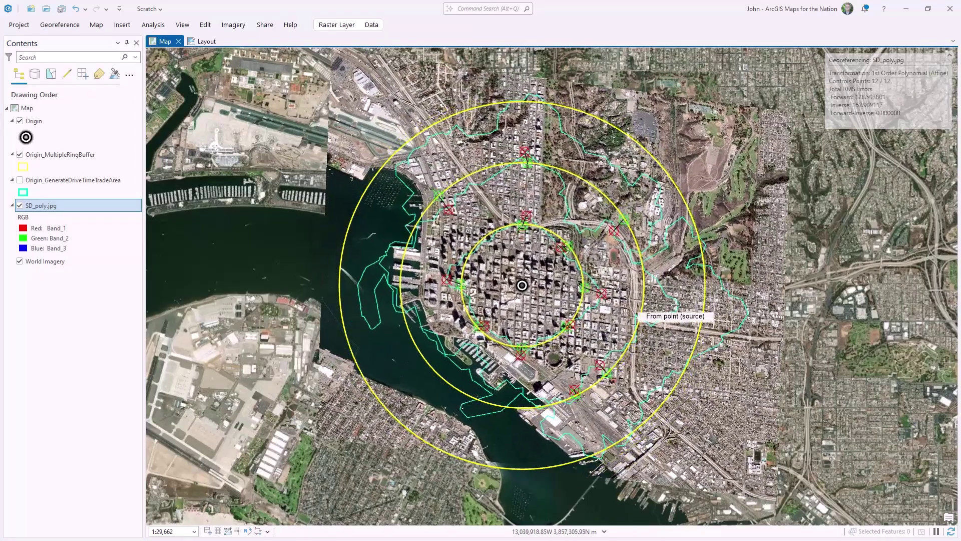
{"action": "left_click", "coordinate": [664, 302]}
{"action": "left_click", "coordinate": [645, 301]}
{"action": "left_click", "coordinate": [393, 264]}
{"action": "left_click", "coordinate": [404, 268]}
{"action": "left_click", "coordinate": [473, 180]}
{"action": "left_click", "coordinate": [472, 176]}
{"action": "left_click", "coordinate": [423, 220]}
{"action": "left_click", "coordinate": [420, 217]}
{"action": "left_click", "coordinate": [616, 349]}
{"action": "left_click", "coordinate": [621, 355]}
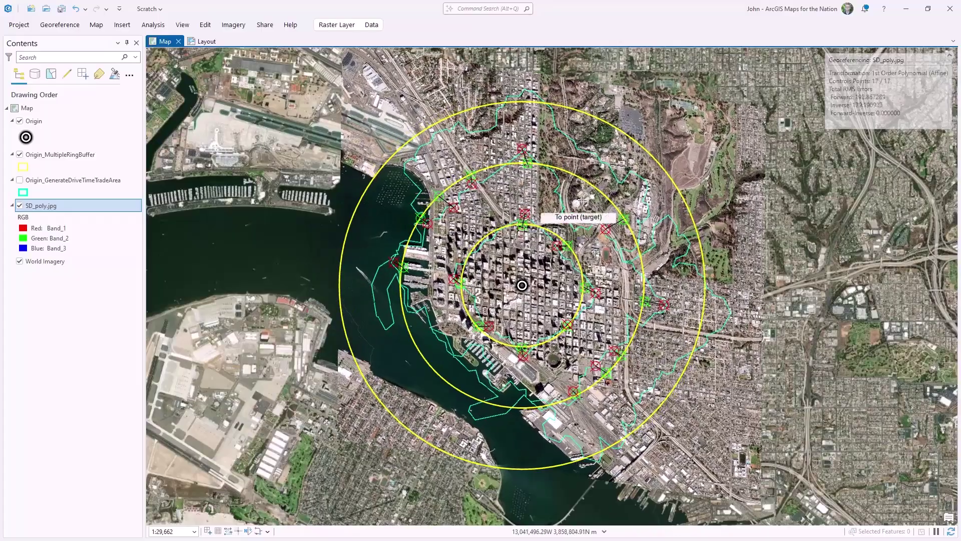
{"action": "left_click", "coordinate": [565, 192]}
{"action": "left_click", "coordinate": [575, 178]}
{"action": "left_click", "coordinate": [405, 158]}
{"action": "left_click", "coordinate": [399, 150]}
{"action": "left_click", "coordinate": [486, 121]}
{"action": "left_click", "coordinate": [485, 106]}
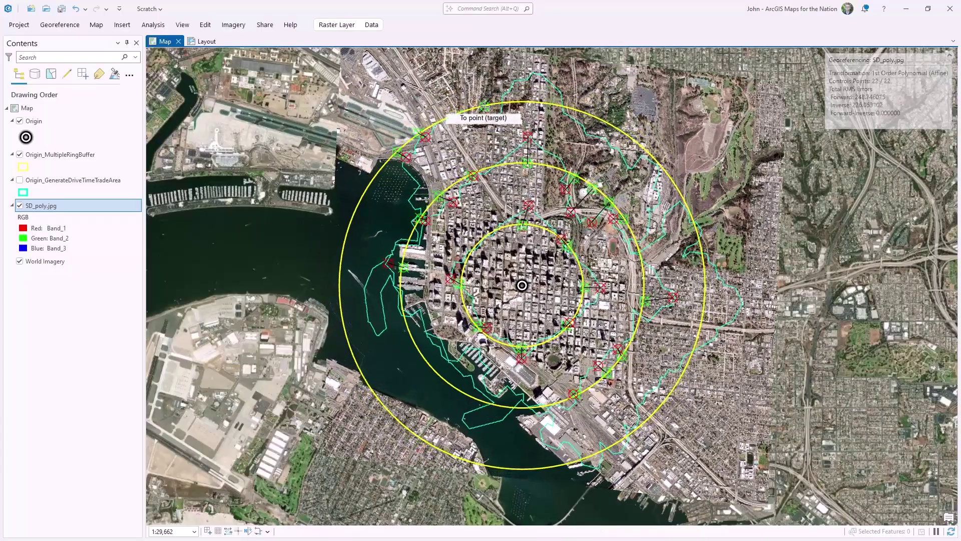
{"action": "left_click", "coordinate": [534, 79]}
{"action": "left_click", "coordinate": [532, 100]}
Add control points along the east and south-east rings.
{"action": "left_click", "coordinate": [593, 119]}
{"action": "left_click", "coordinate": [590, 130]}
{"action": "left_click", "coordinate": [647, 152]}
{"action": "left_click", "coordinate": [635, 161]}
{"action": "left_click", "coordinate": [683, 203]}
{"action": "left_click", "coordinate": [650, 237]}
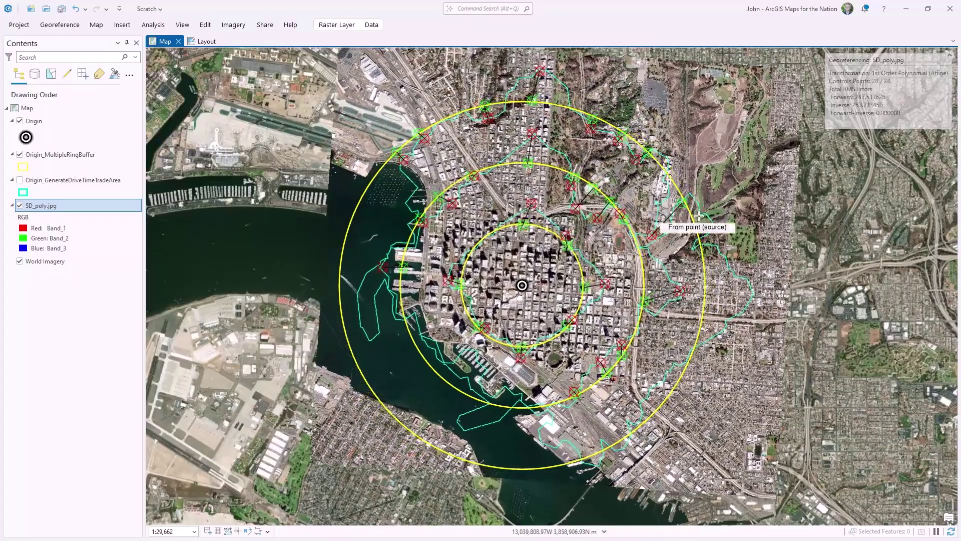
{"action": "left_click", "coordinate": [697, 236]}
{"action": "left_click", "coordinate": [705, 223]}
{"action": "left_click", "coordinate": [754, 298]}
{"action": "left_click", "coordinate": [747, 301]}
{"action": "left_click", "coordinate": [683, 366]}
{"action": "left_click", "coordinate": [680, 364]}
{"action": "left_click", "coordinate": [656, 388]}
{"action": "left_click", "coordinate": [646, 421]}
{"action": "left_click", "coordinate": [637, 406]}
{"action": "left_click", "coordinate": [599, 459]}
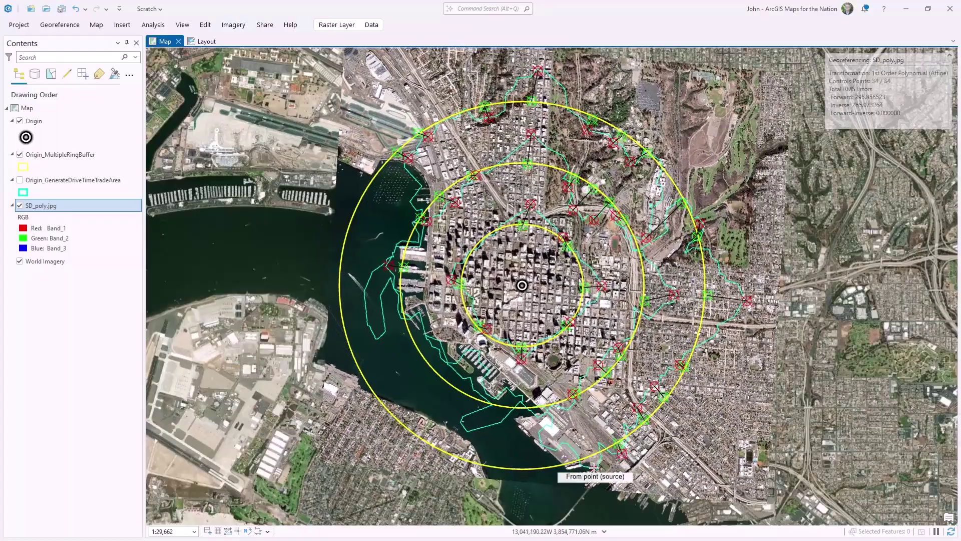
Apply a Spline transformation, save and close georeferencing, then hide the buffer rings and image.
{"action": "left_click", "coordinate": [60, 24]}
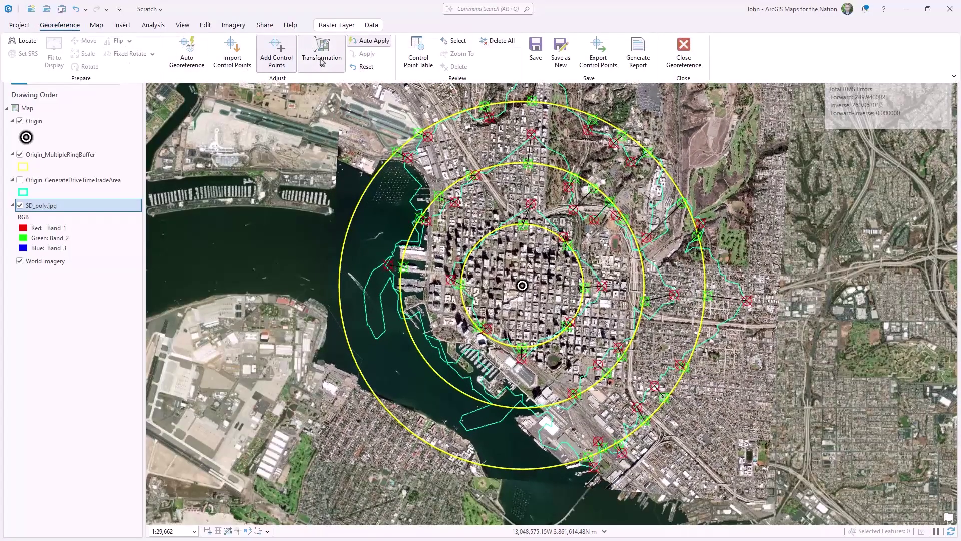
{"action": "left_click", "coordinate": [321, 56]}
{"action": "left_click", "coordinate": [422, 278]}
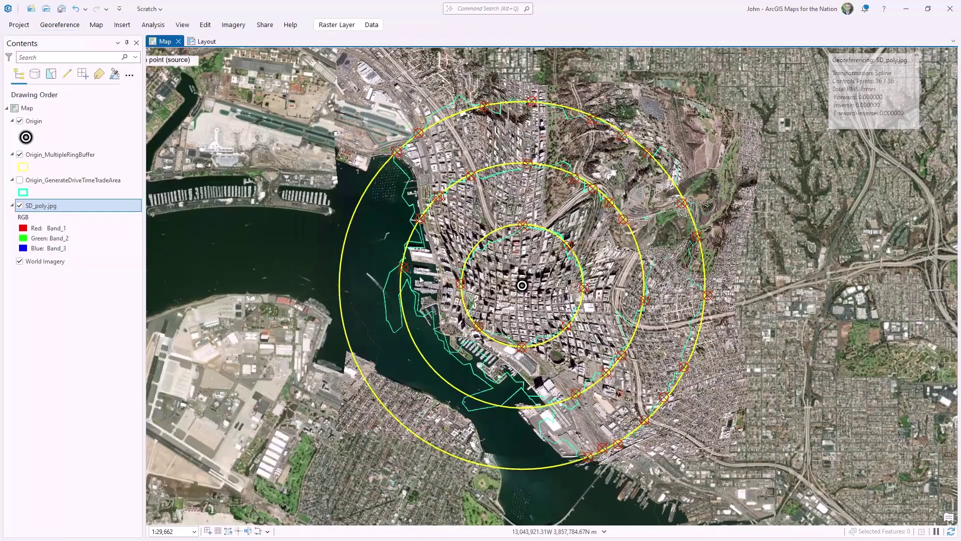
{"action": "left_click", "coordinate": [60, 25]}
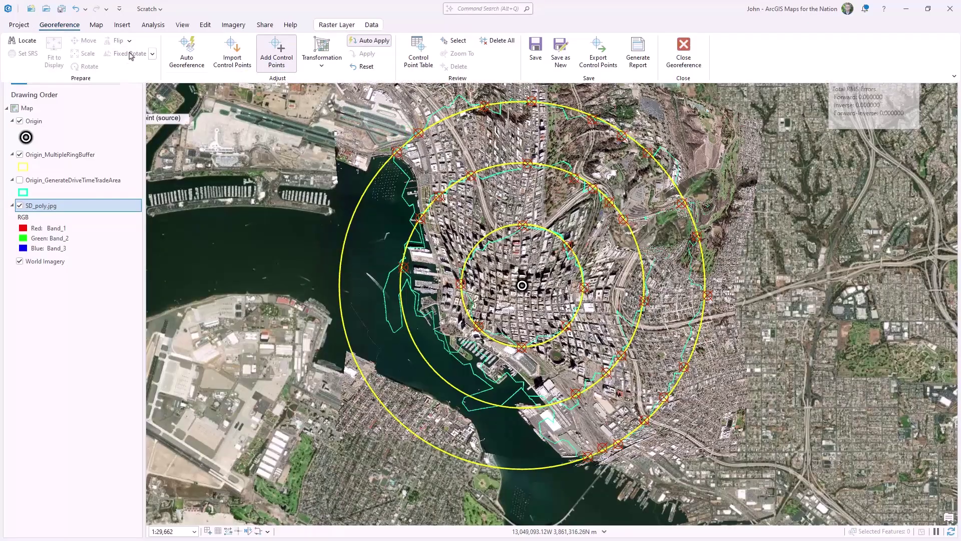
{"action": "left_click", "coordinate": [537, 49]}
{"action": "left_click", "coordinate": [684, 50]}
{"action": "left_click", "coordinate": [20, 154]}
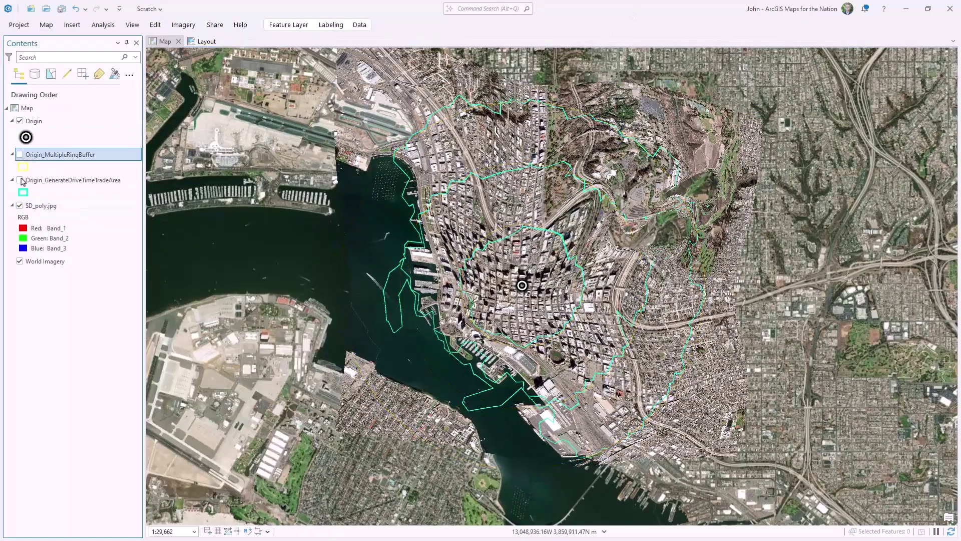
{"action": "left_click", "coordinate": [20, 206]}
Show the warped SD_poly.jpg image again and save the project.
{"action": "left_click", "coordinate": [20, 206]}
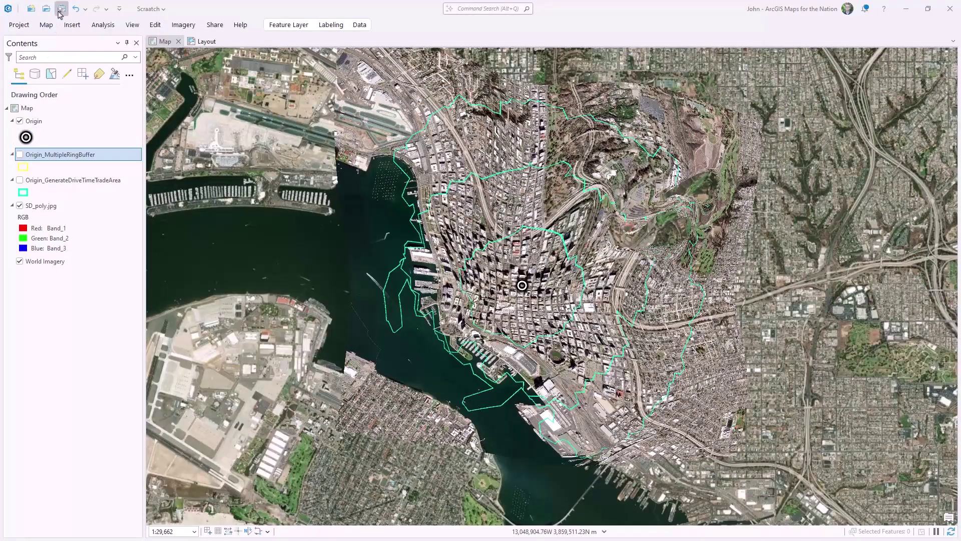
{"action": "left_click", "coordinate": [60, 9]}
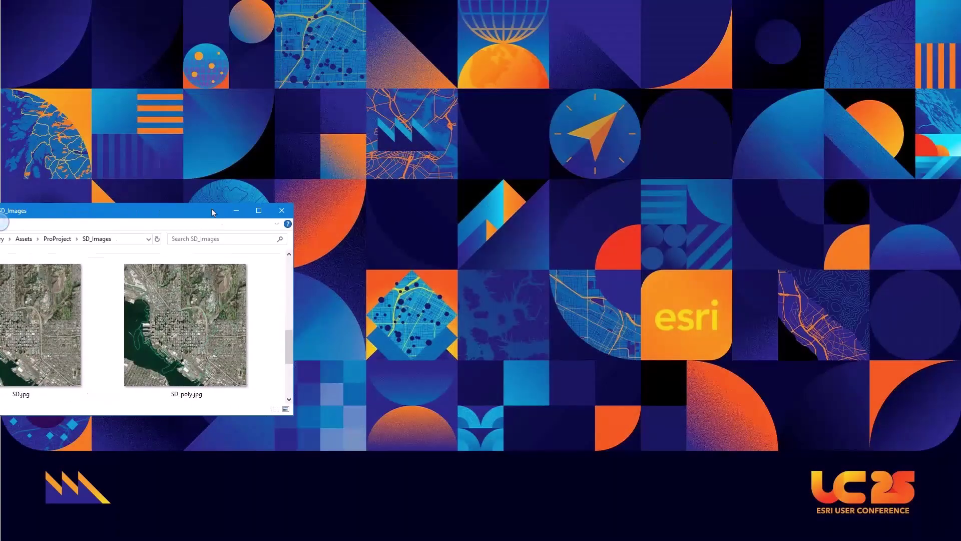
Rename SD_poly.jpg to SD_poly_psssssh.jpg and start renaming SD.jpg in File Explorer.
{"action": "left_click_drag", "start_coordinate": [212, 212], "coordinate": [622, 129]}
{"action": "left_click", "coordinate": [601, 312]}
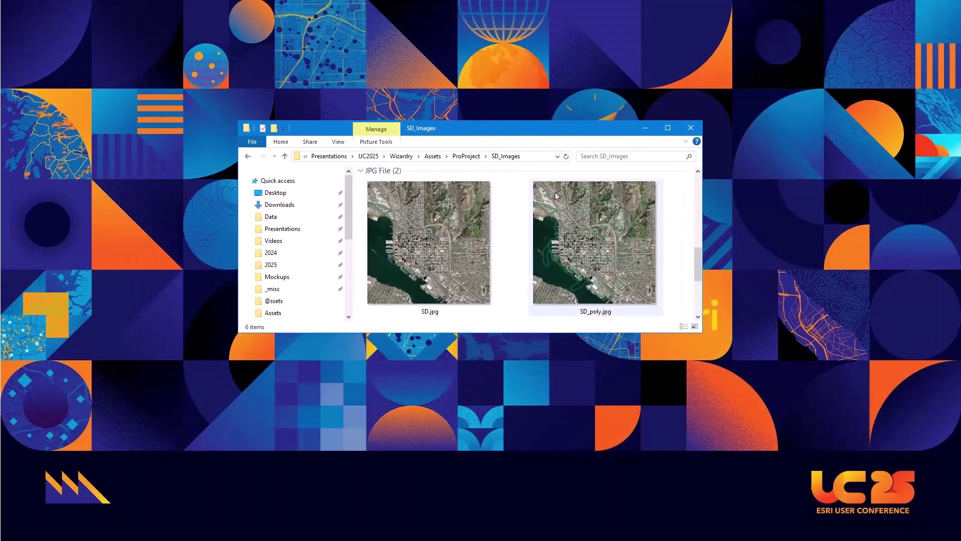
{"action": "left_click", "coordinate": [600, 311]}
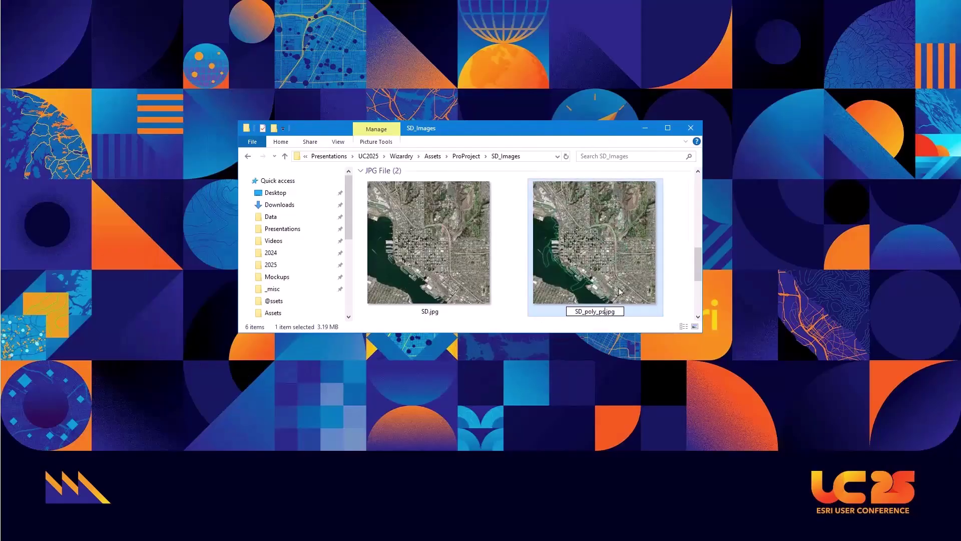
{"action": "left_click", "coordinate": [436, 305]}
{"action": "left_click", "coordinate": [439, 308]}
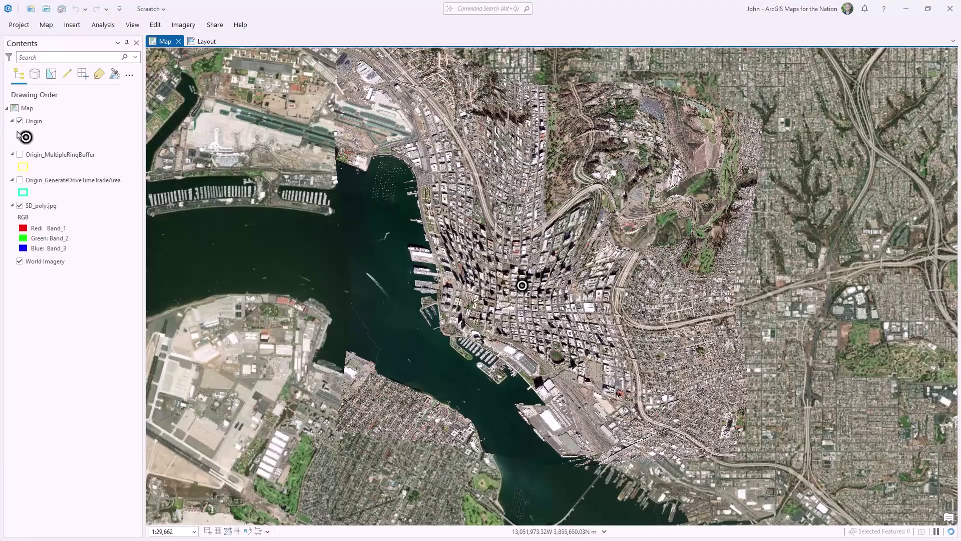
Hide the Origin point, leaving the warped SD_poly.jpg image visible.
{"action": "left_click", "coordinate": [19, 121]}
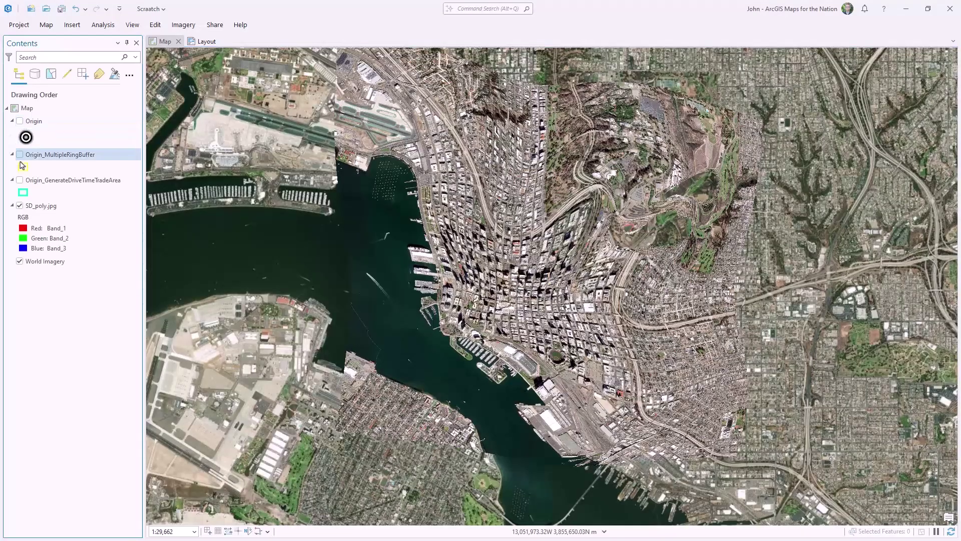
{"action": "left_click", "coordinate": [21, 207]}
{"action": "left_click", "coordinate": [20, 206]}
{"action": "left_click", "coordinate": [20, 207]}
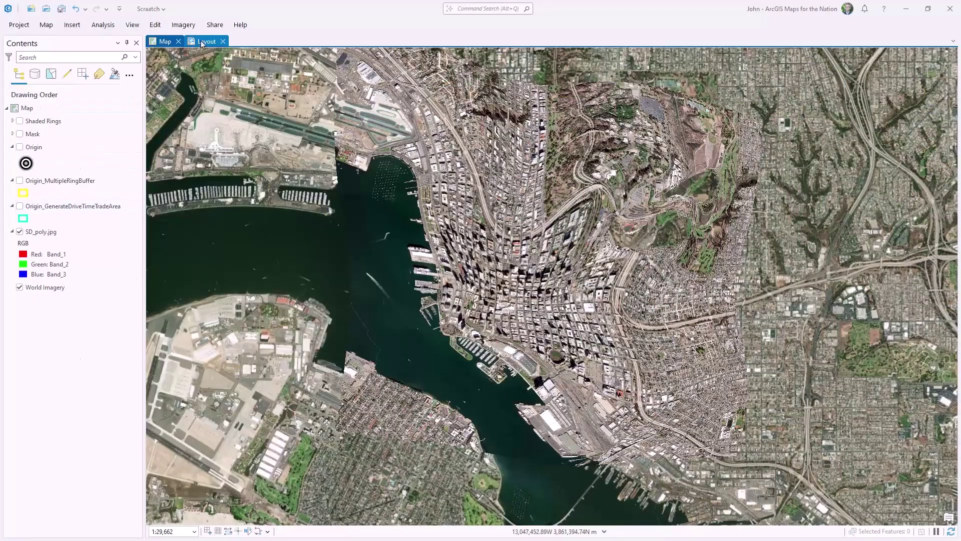
In the layout, turn on the circular Mask, Shaded Rings and the 20 and 30 min labels.
{"action": "left_click", "coordinate": [202, 42]}
{"action": "left_click", "coordinate": [36, 205]}
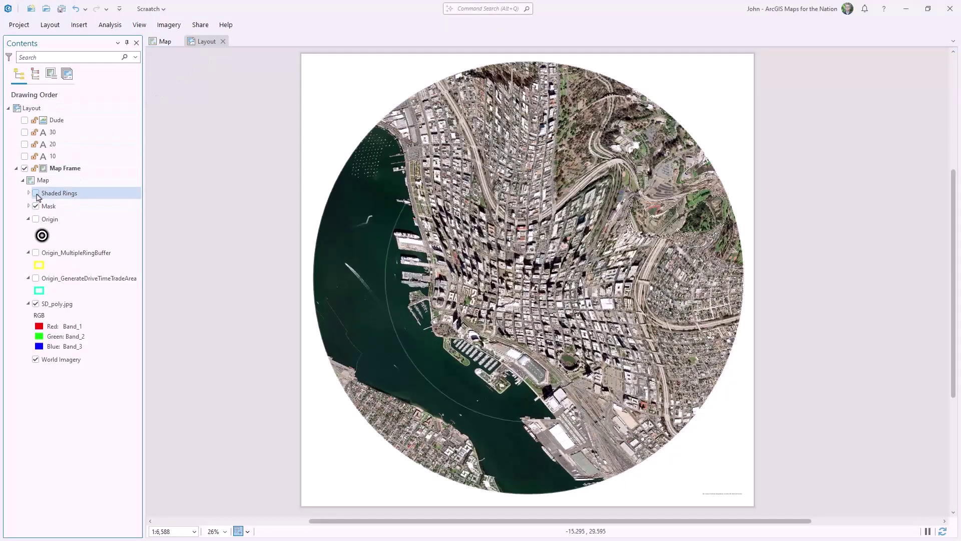
{"action": "left_click", "coordinate": [35, 194]}
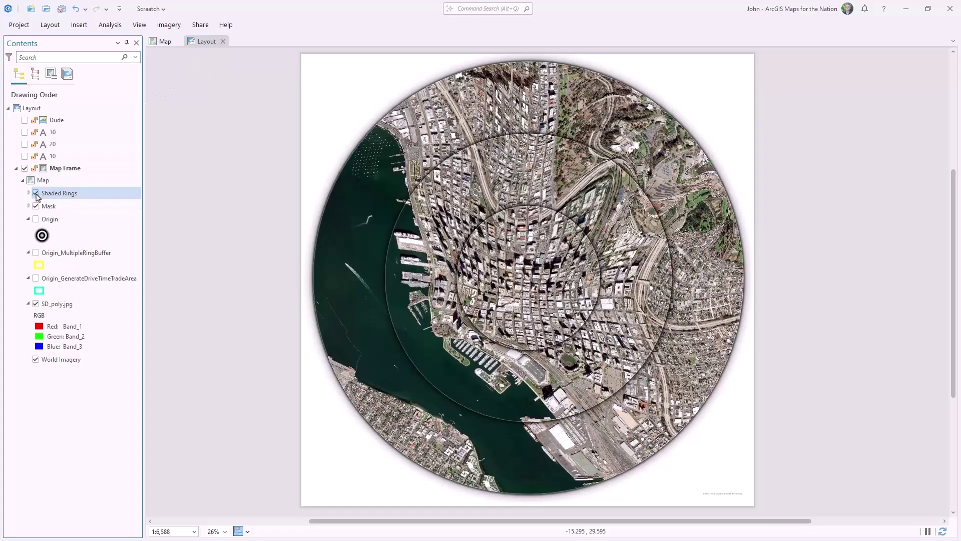
{"action": "left_click", "coordinate": [25, 144]}
{"action": "left_click", "coordinate": [24, 132]}
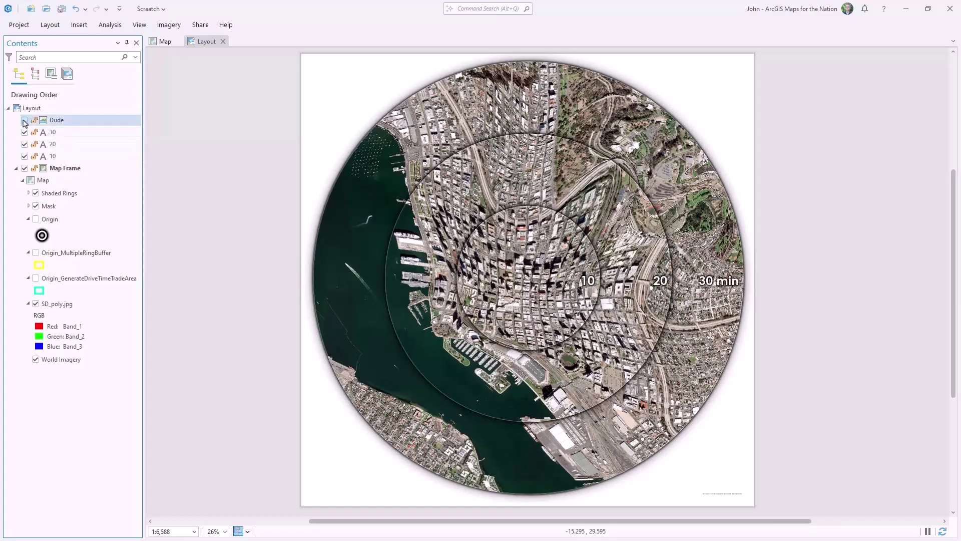